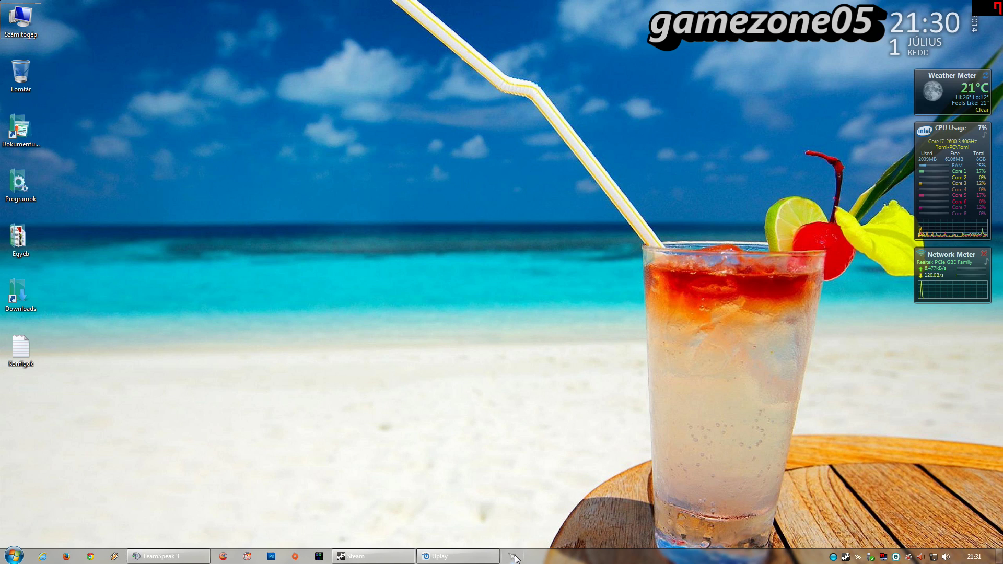
Step: Bring up MSI Afterburner, open its properties dialog and reposition the windows on the desktop
click(514, 557)
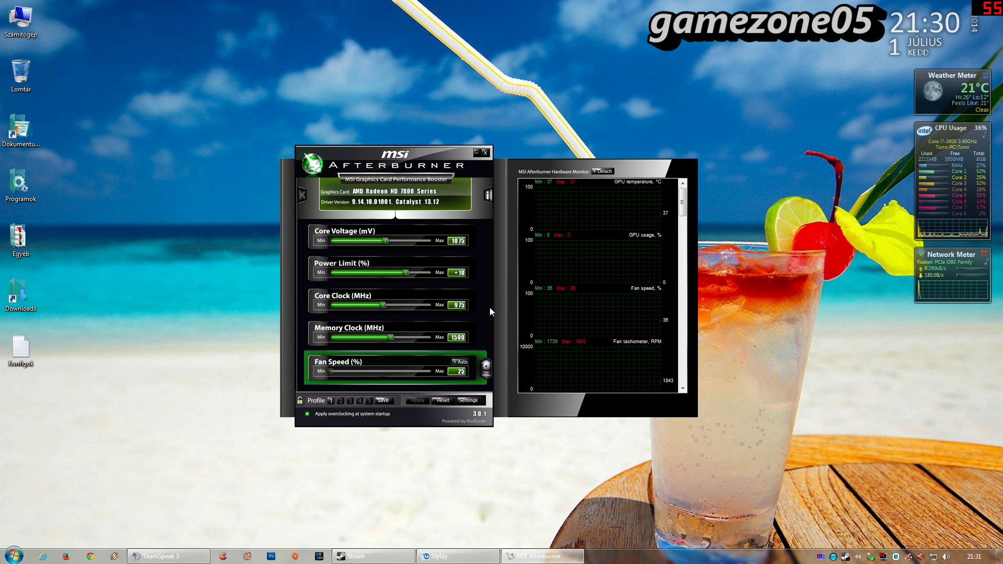
mouse_move(412, 154)
mouse_down()
mouse_move(417, 162)
mouse_move(421, 146)
mouse_up()
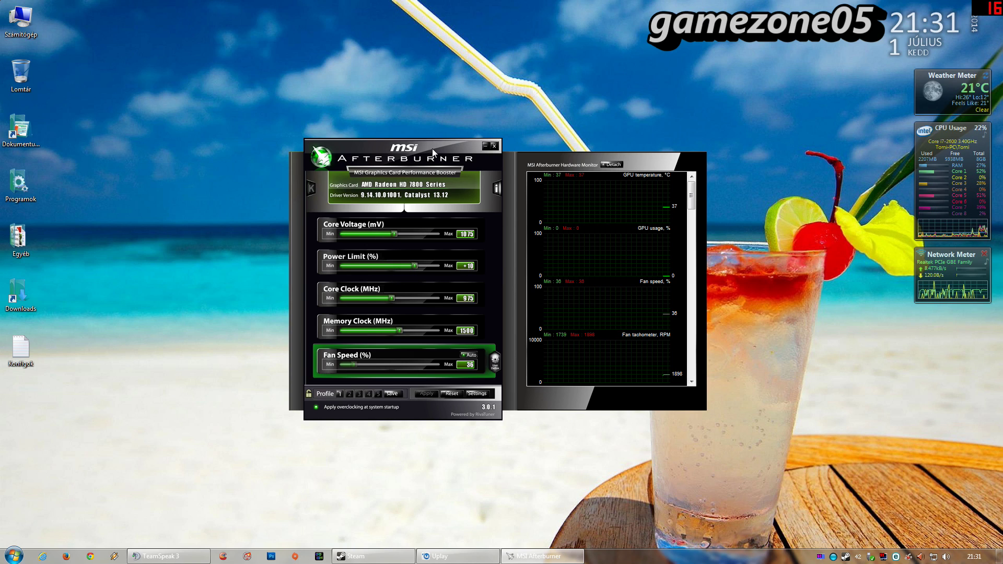
drag(432, 148, 406, 142)
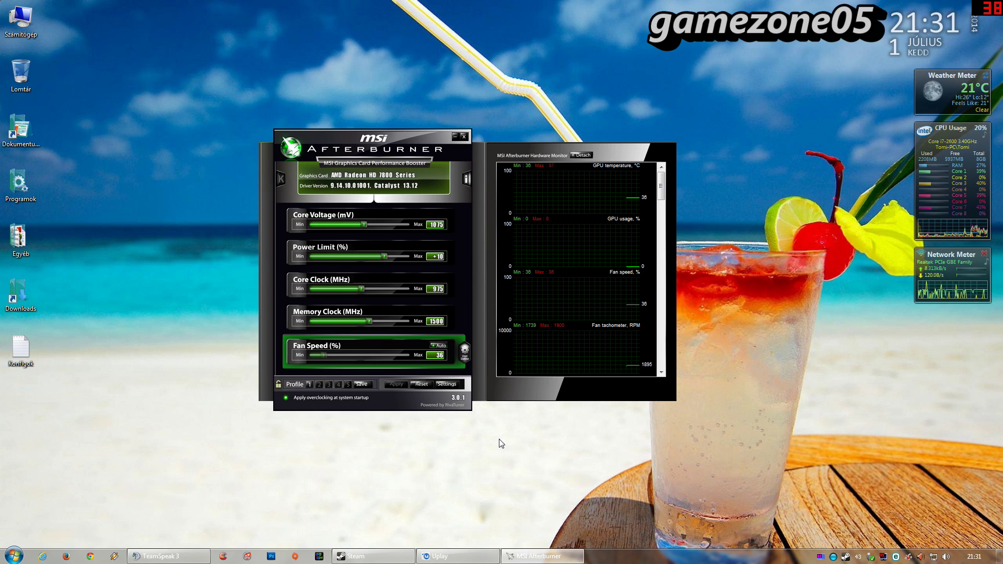
click(439, 384)
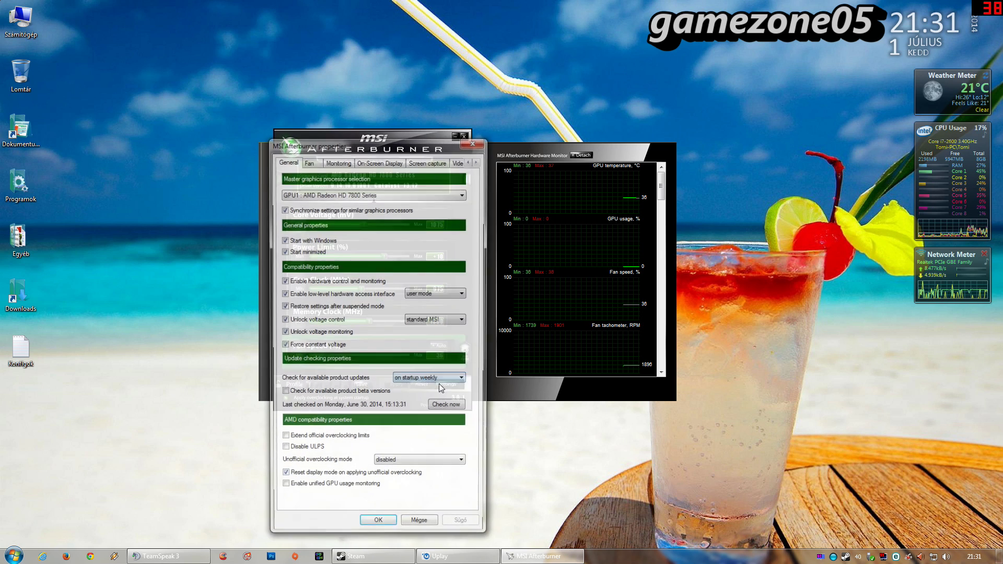
drag(371, 141, 377, 85)
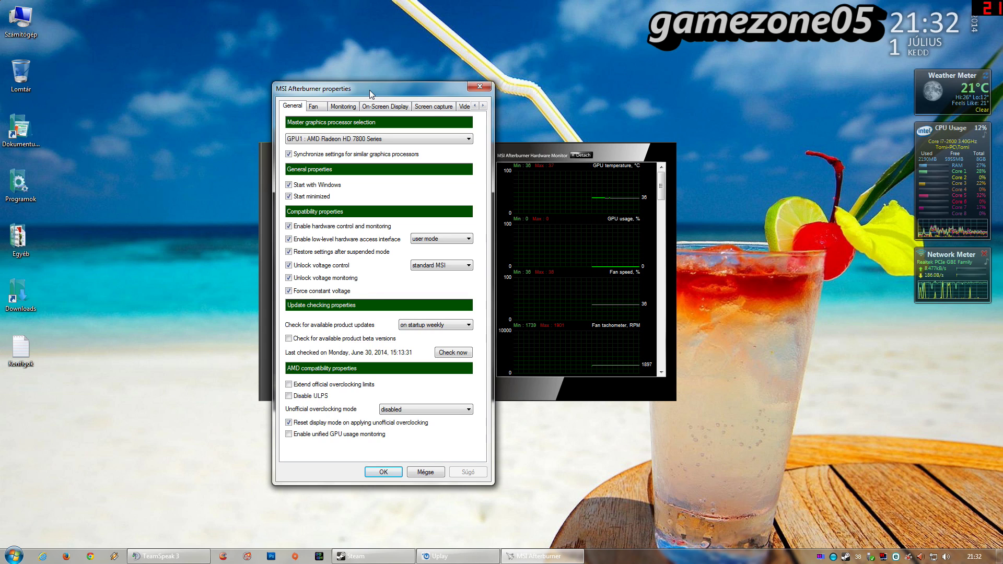
drag(369, 89, 365, 83)
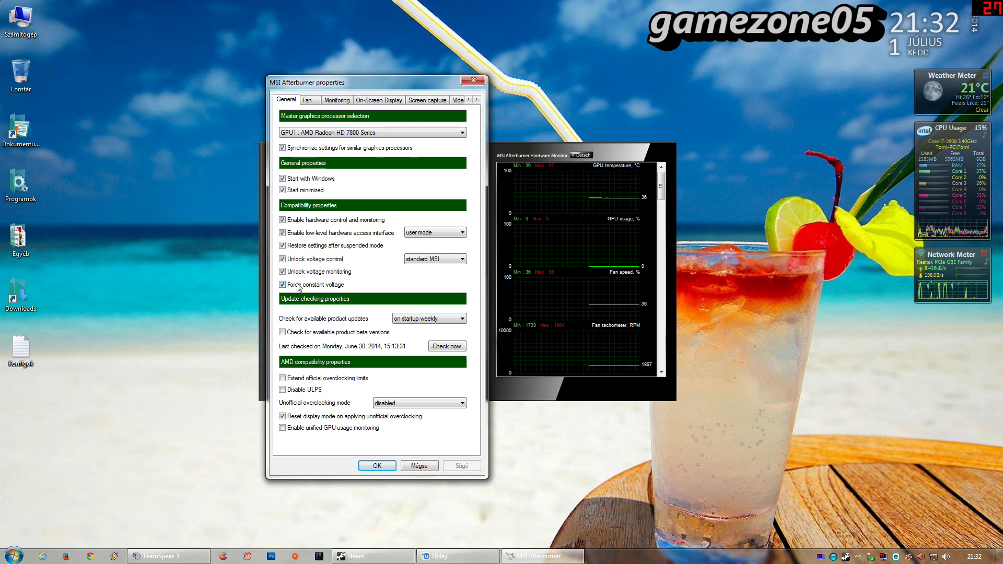
Step: Review the Force constant voltage option and the fan, monitoring, on-screen display and screen capture settings
mouse_move(291, 290)
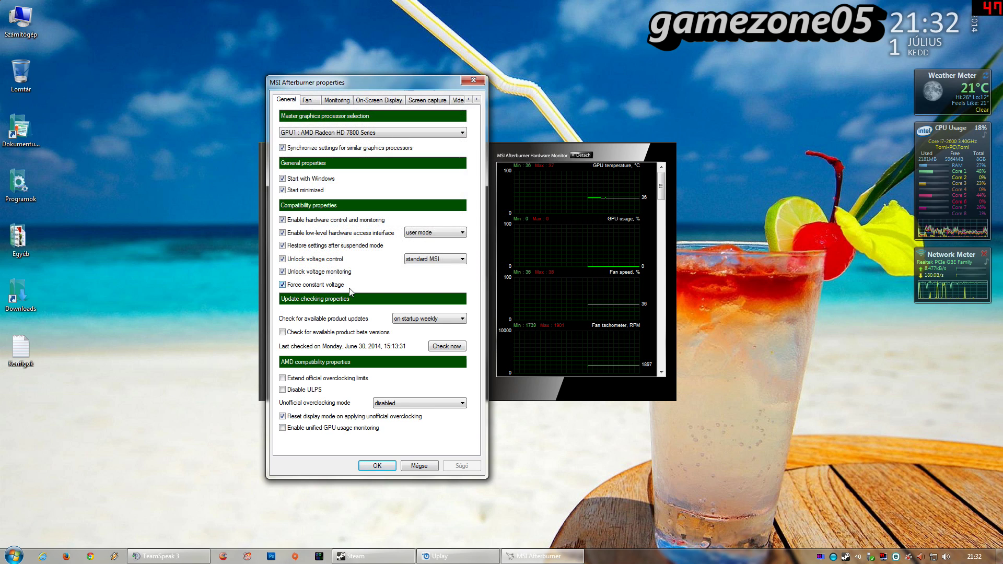
mouse_move(351, 291)
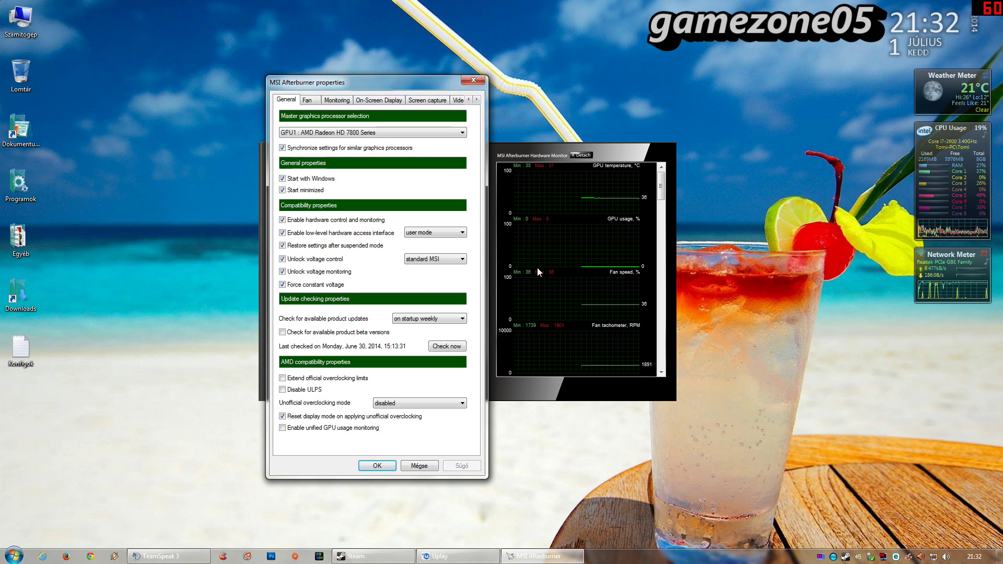
click(283, 285)
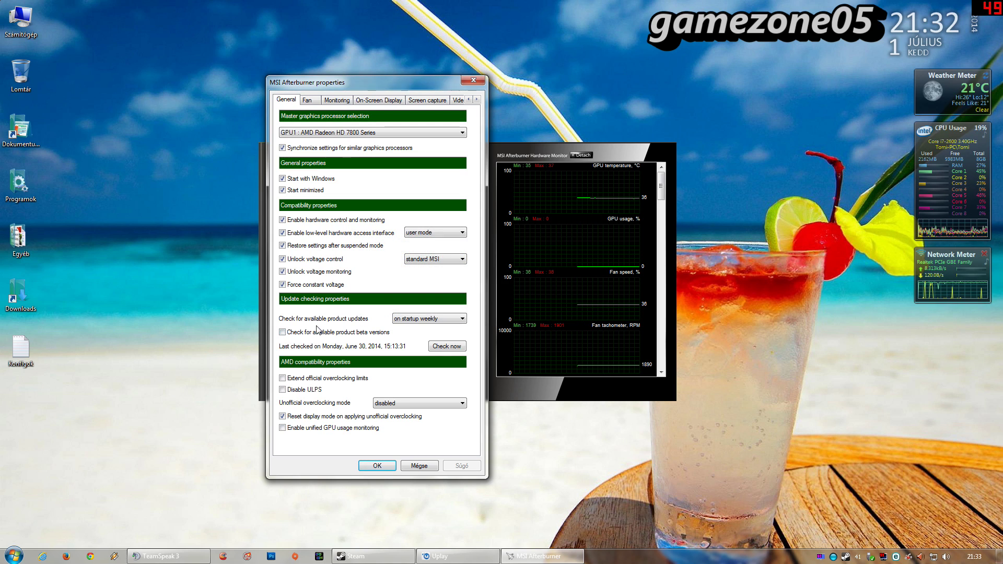
click(307, 100)
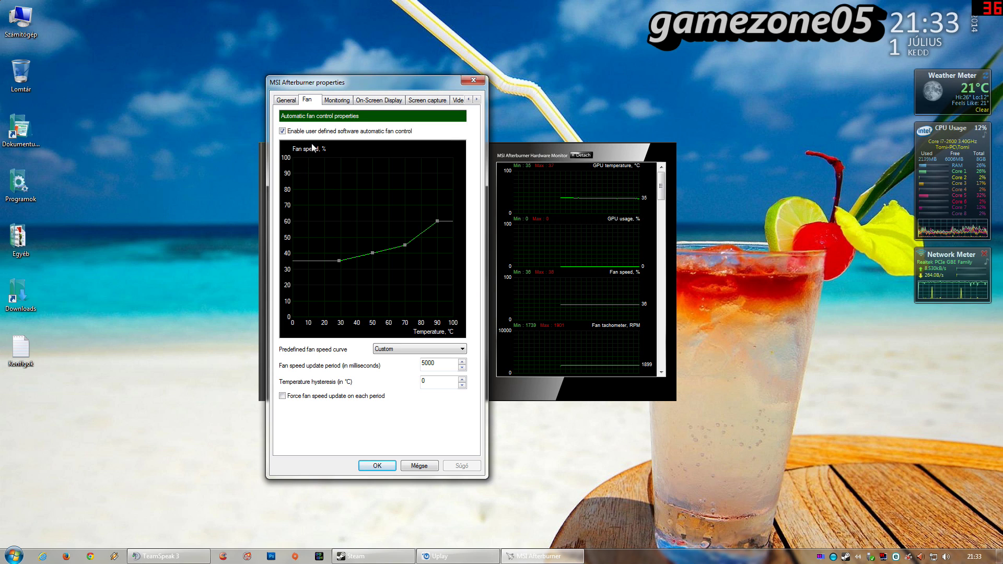
click(335, 101)
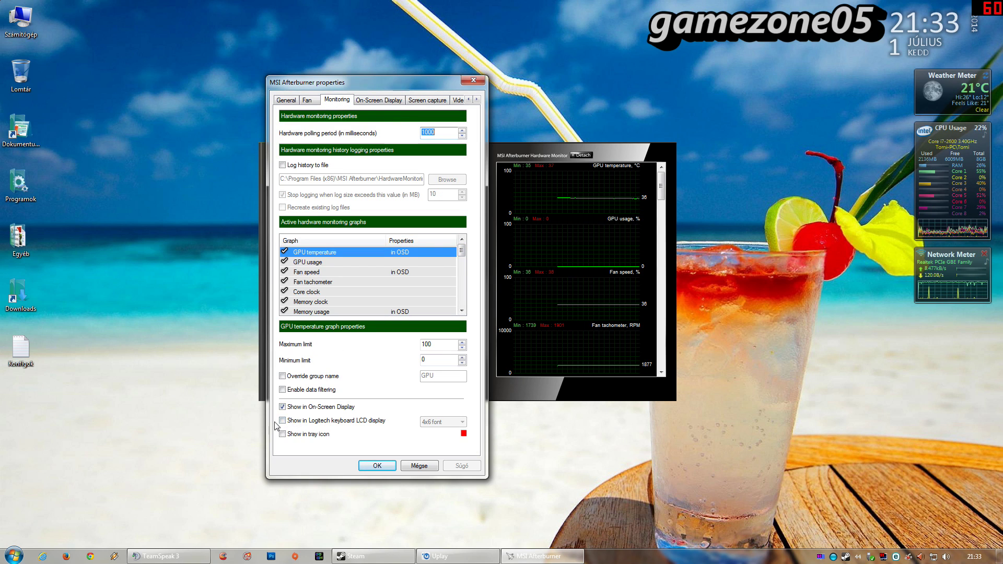
click(368, 104)
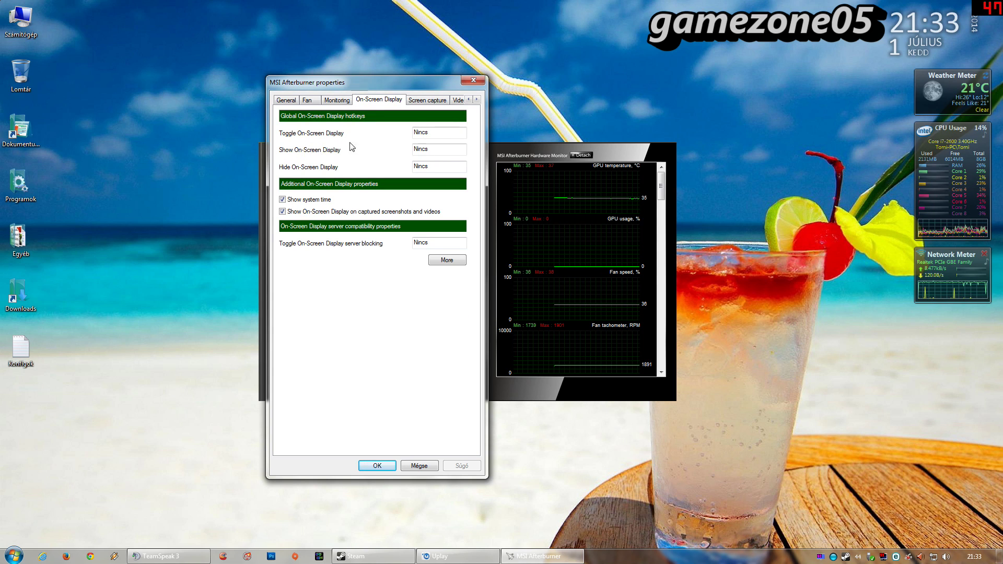
click(419, 101)
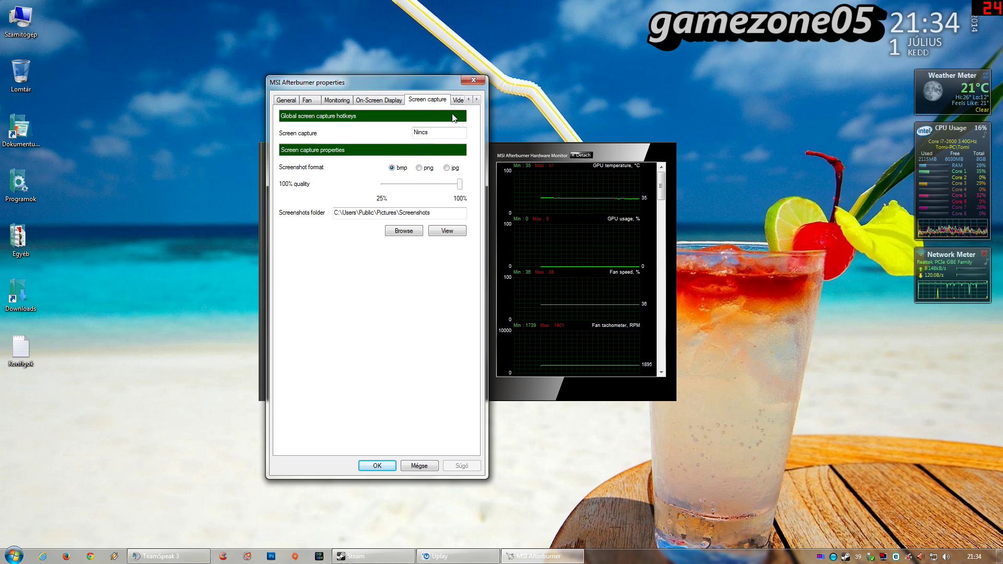
Step: Look through the remaining settings categories and show the video capture properties
click(478, 100)
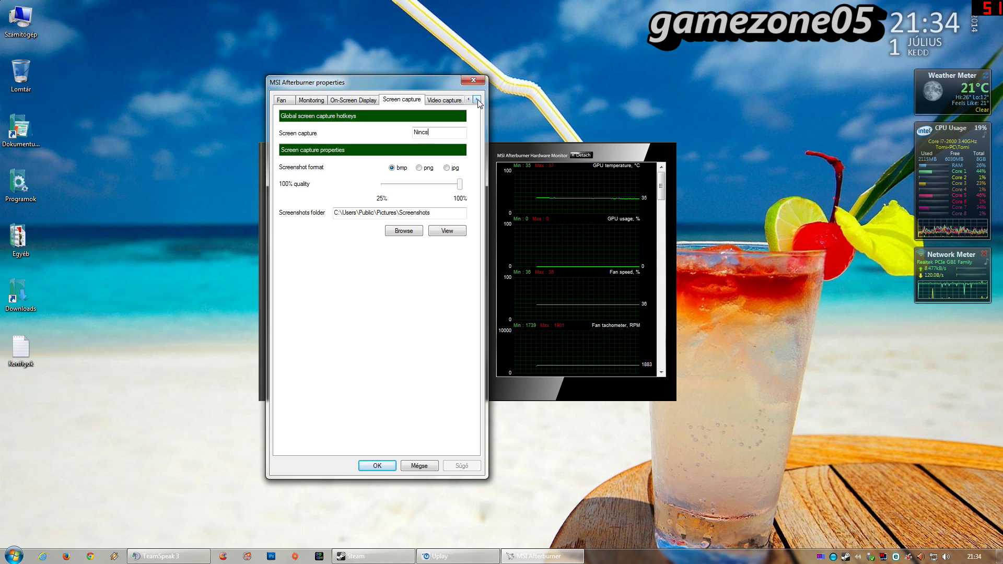
click(477, 100)
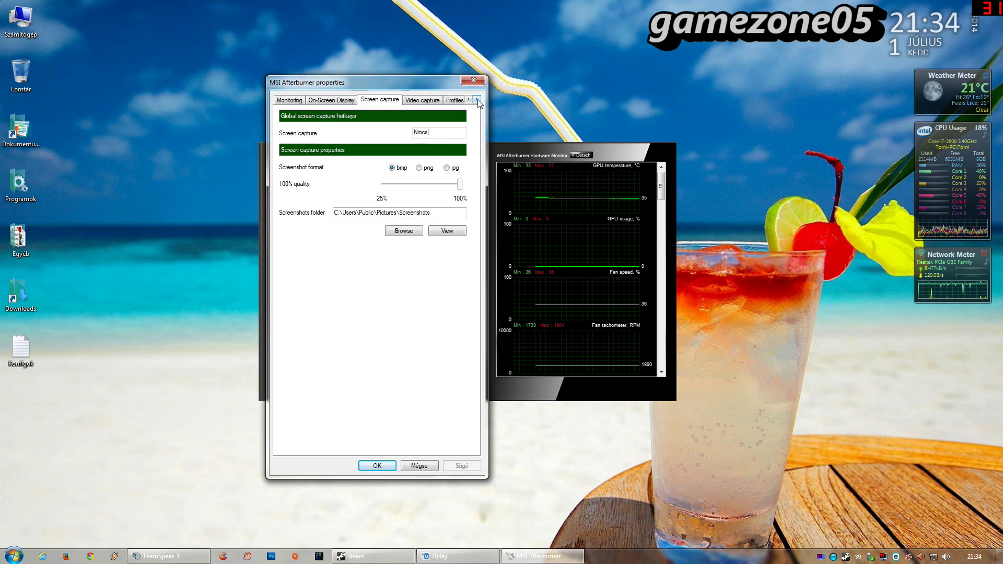
click(478, 101)
click(477, 101)
click(469, 100)
click(468, 100)
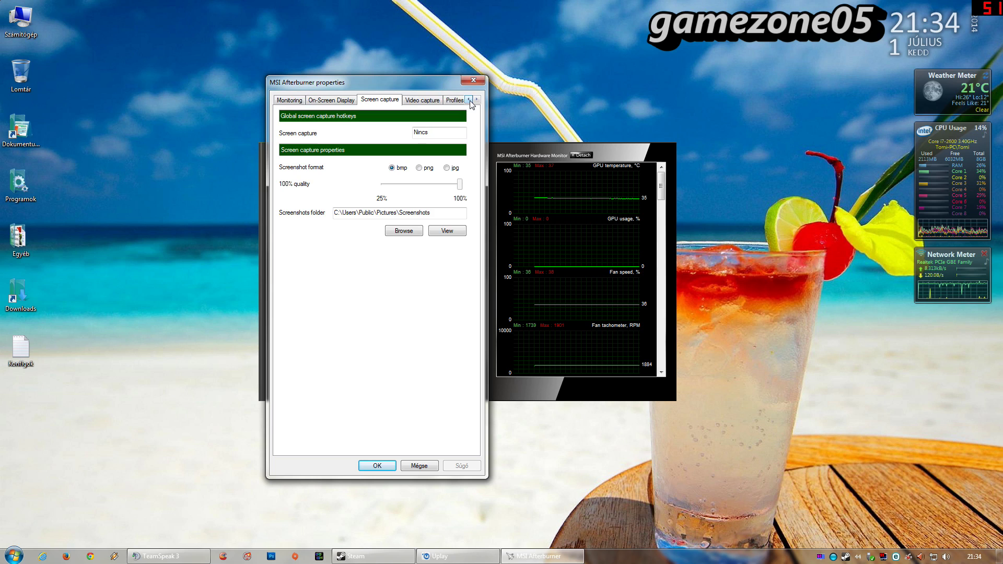
click(468, 100)
click(468, 99)
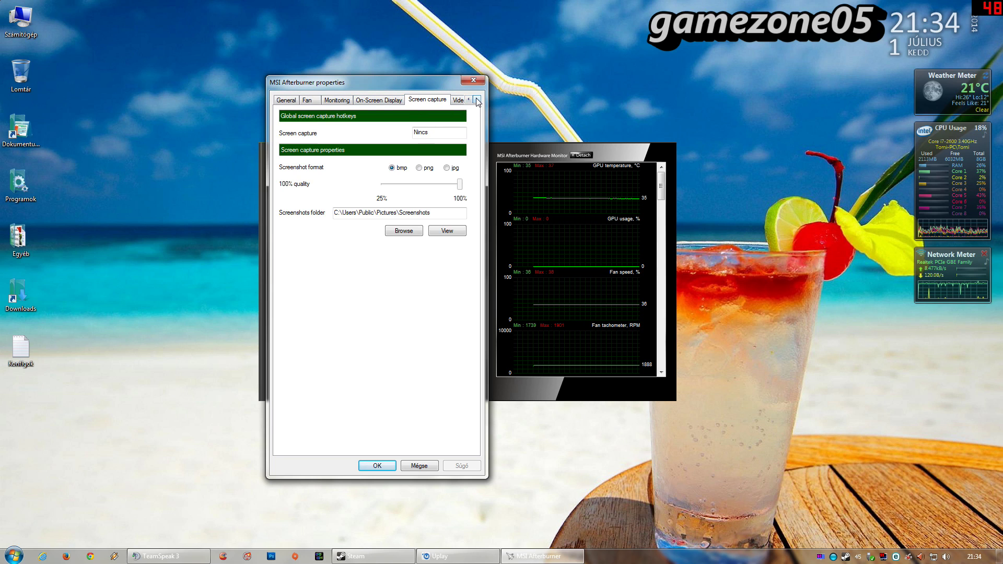
click(477, 100)
click(477, 100)
click(477, 101)
click(477, 100)
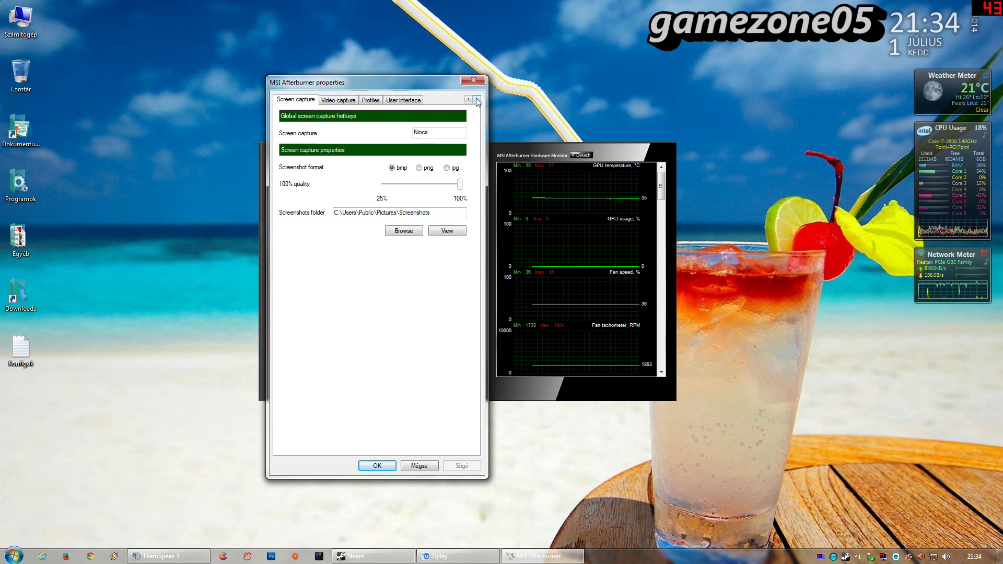
click(340, 101)
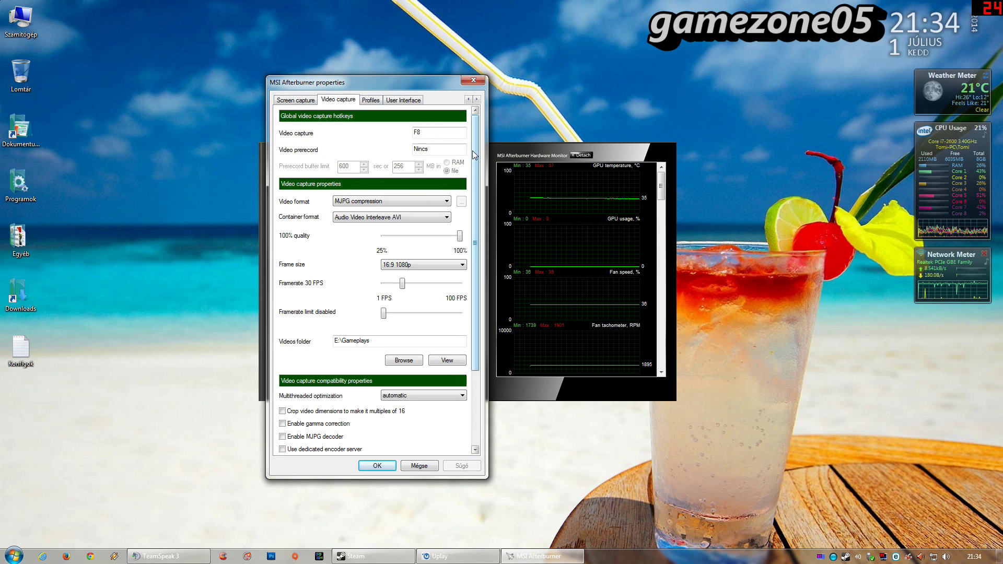
drag(416, 88, 419, 83)
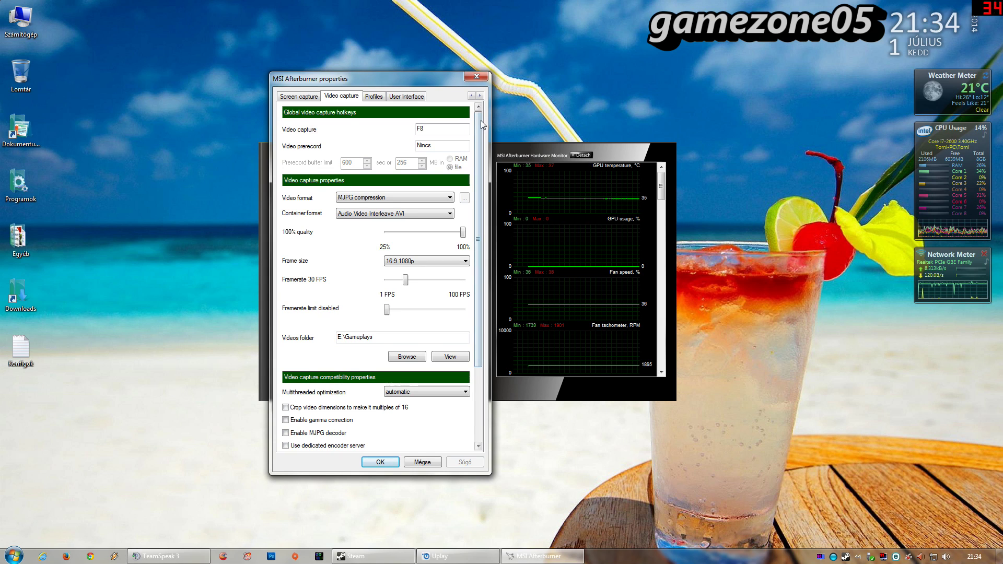
mouse_move(482, 124)
mouse_down()
mouse_move(481, 134)
mouse_move(482, 125)
mouse_up()
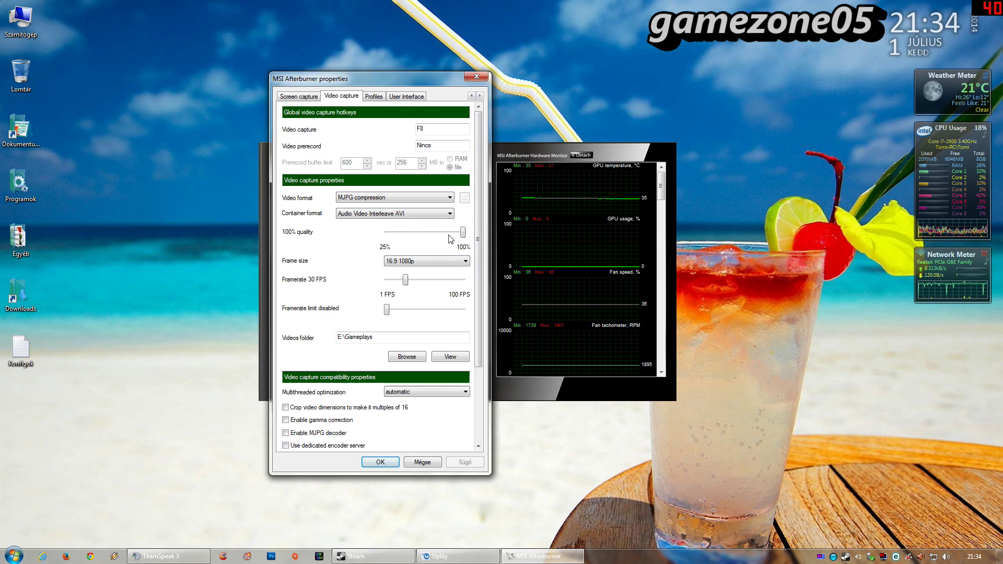
Step: Examine the frame size choices, then the videos folder, compatibility and audio capture properties for video capture
click(416, 262)
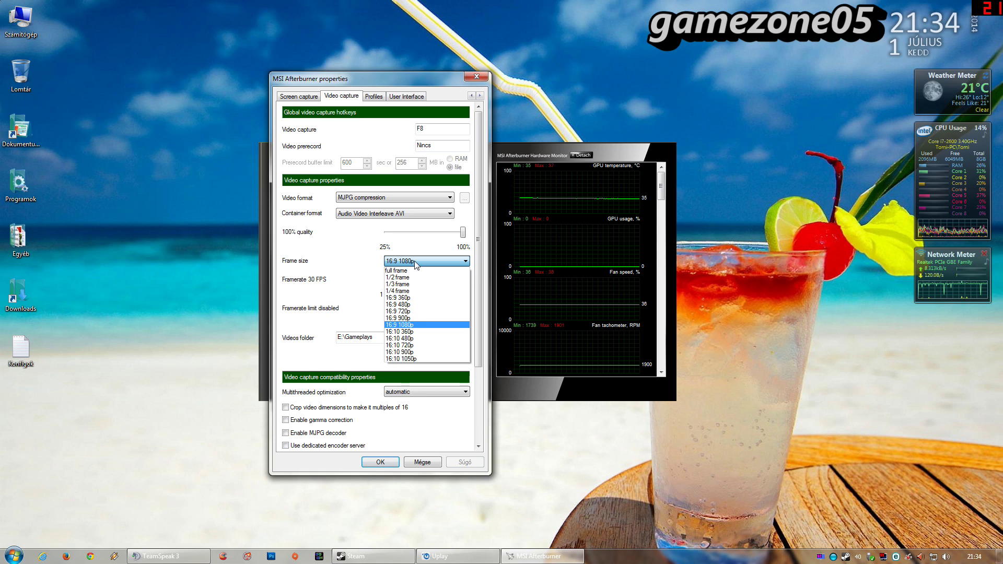
click(416, 261)
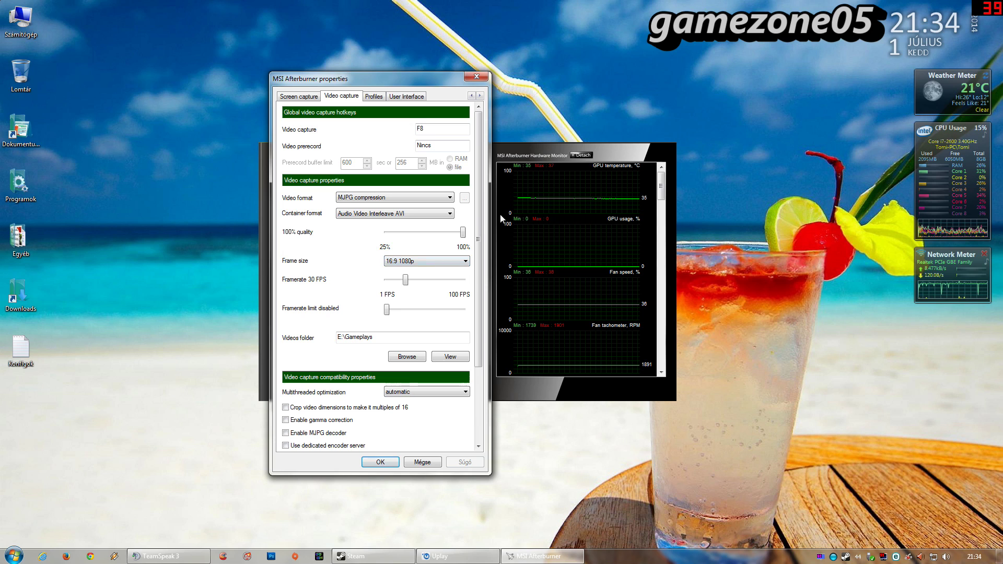
drag(479, 213, 483, 241)
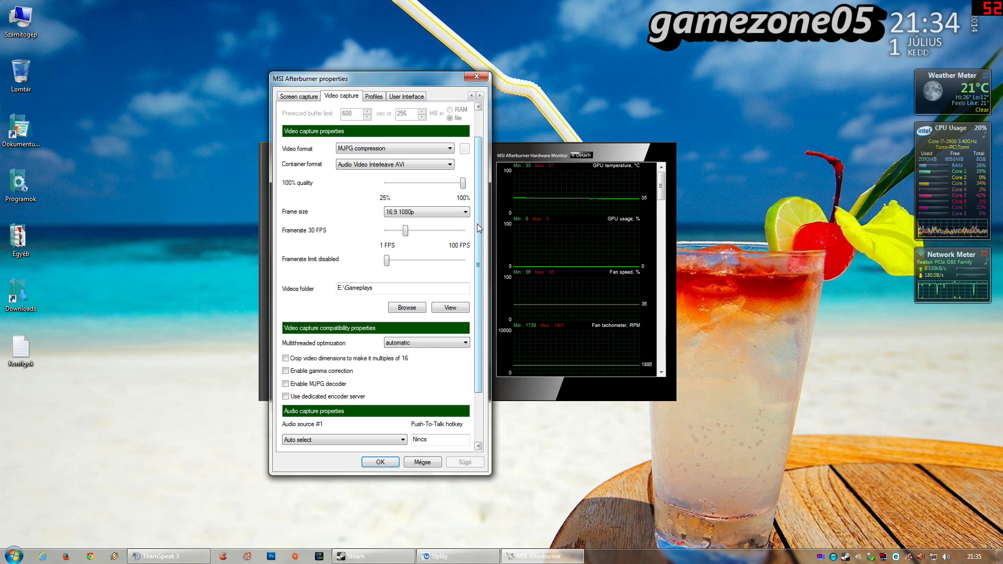
scroll(474, 237, down, 1)
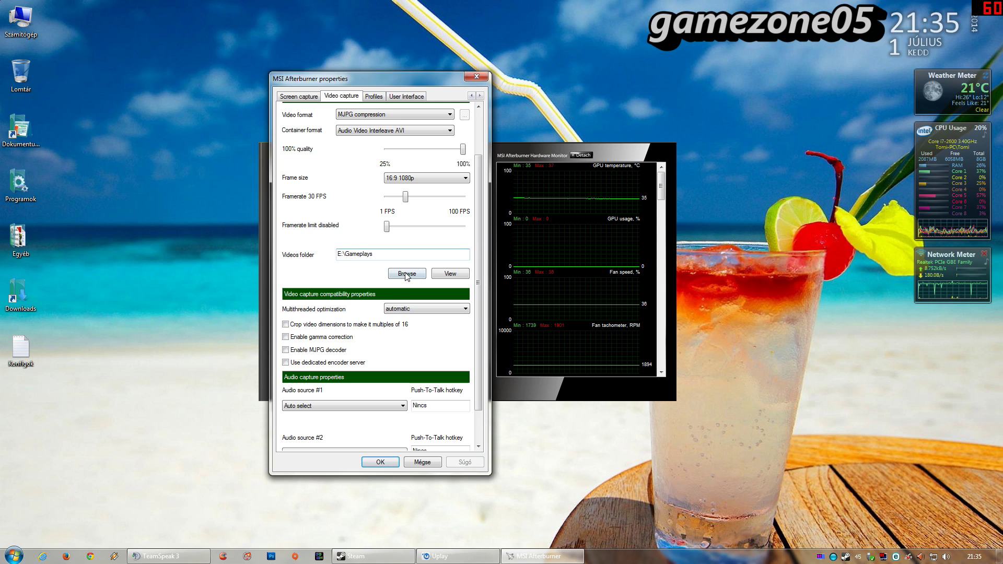
scroll(478, 282, down, 2)
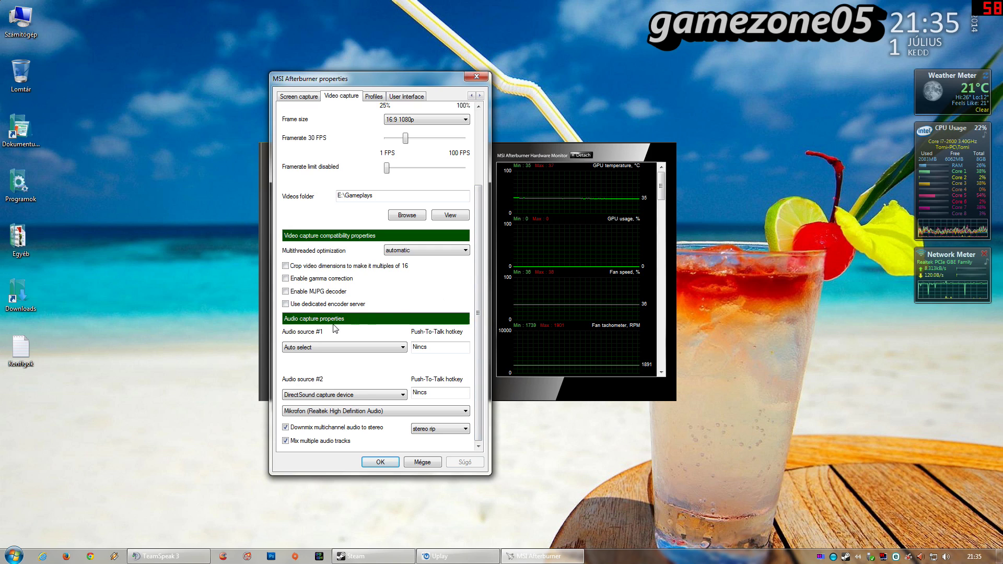
Step: Examine the capture choices for audio source #1 and the microphone device choices for audio source #2
click(316, 347)
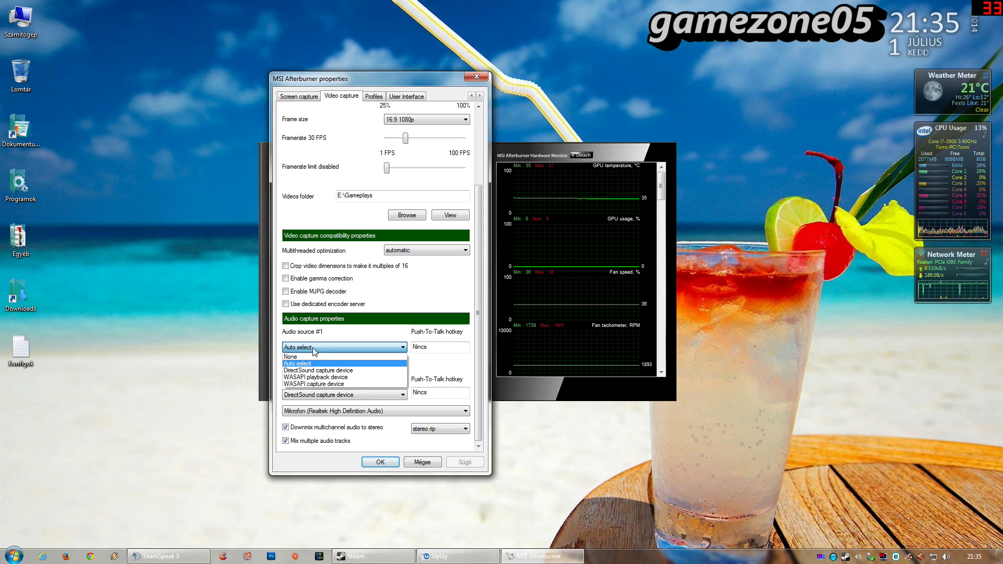
click(325, 350)
click(369, 353)
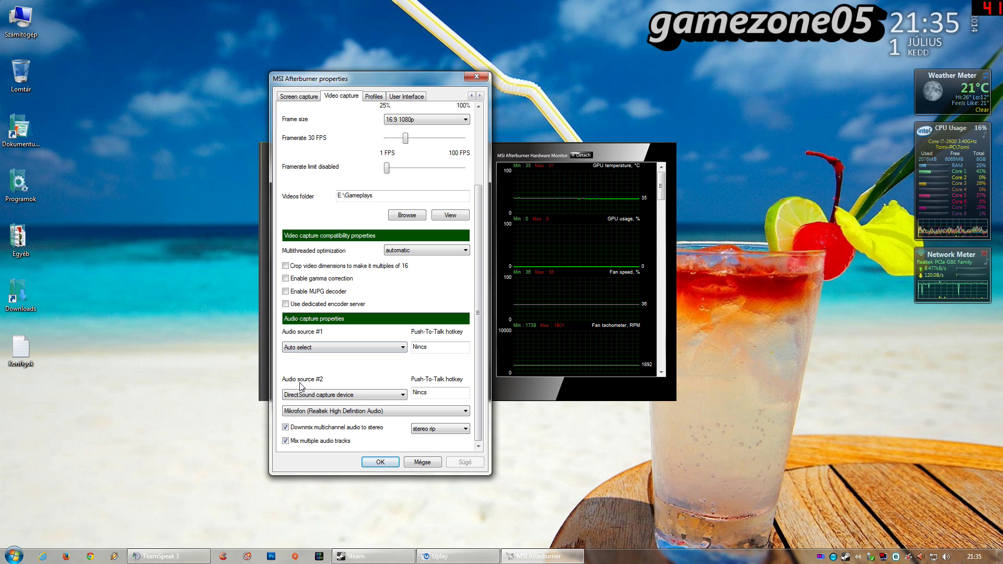
click(356, 413)
click(355, 413)
click(372, 411)
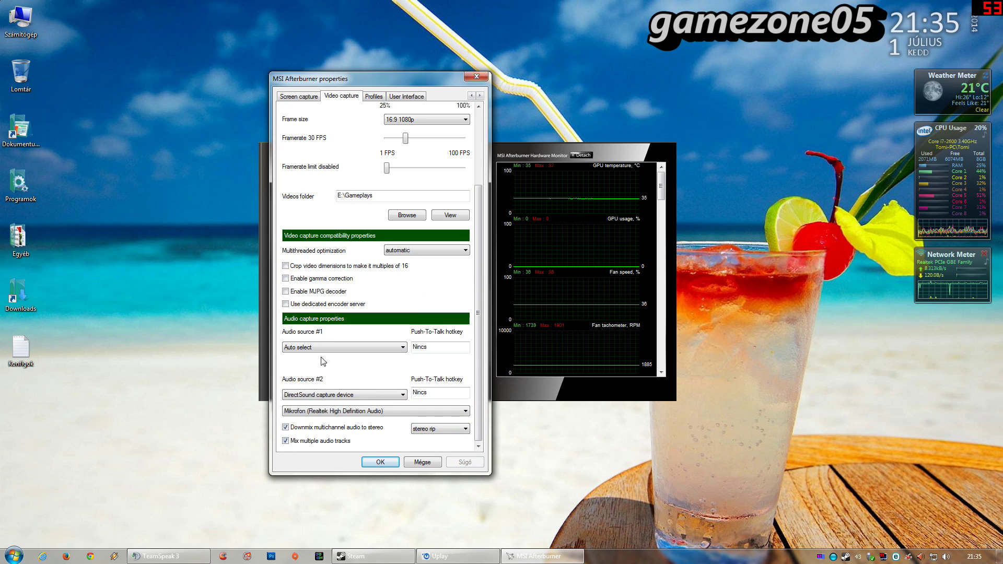
Step: Check the profile hotkeys and automatic profile management, then return to the video capture hotkeys
click(373, 97)
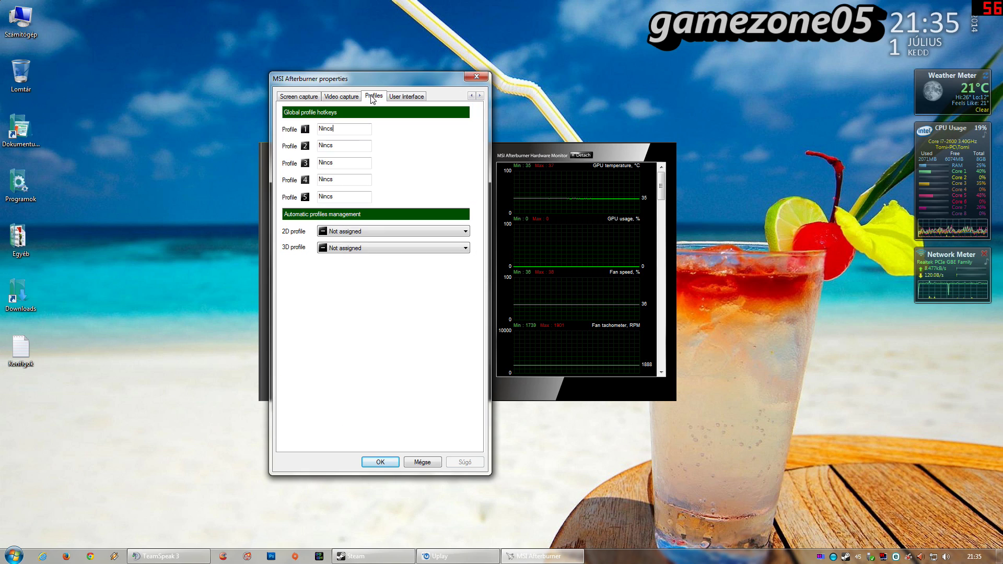
click(341, 96)
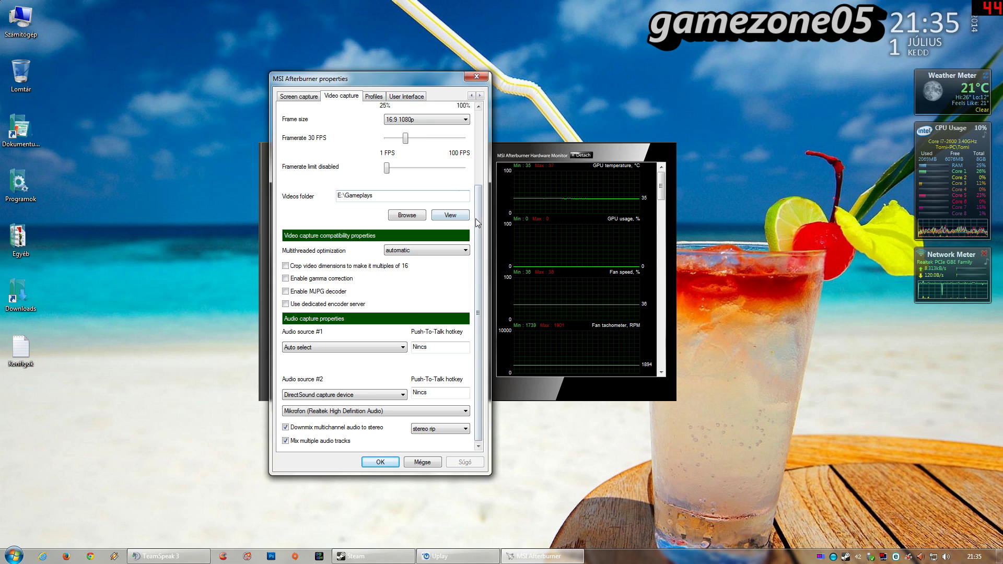
drag(479, 224, 482, 145)
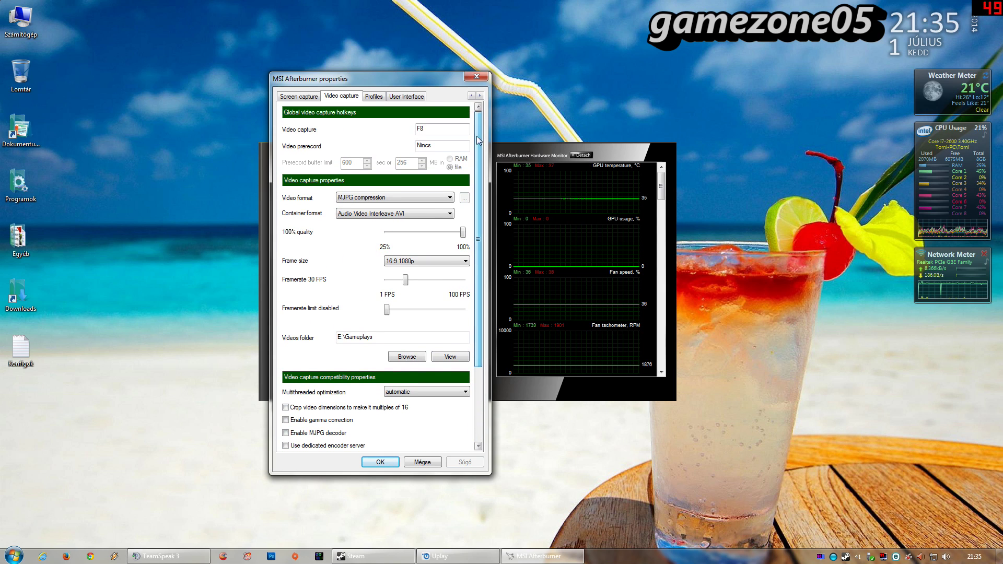
Step: Examine the user interface properties and available skins, then go back to the video capture properties
click(397, 97)
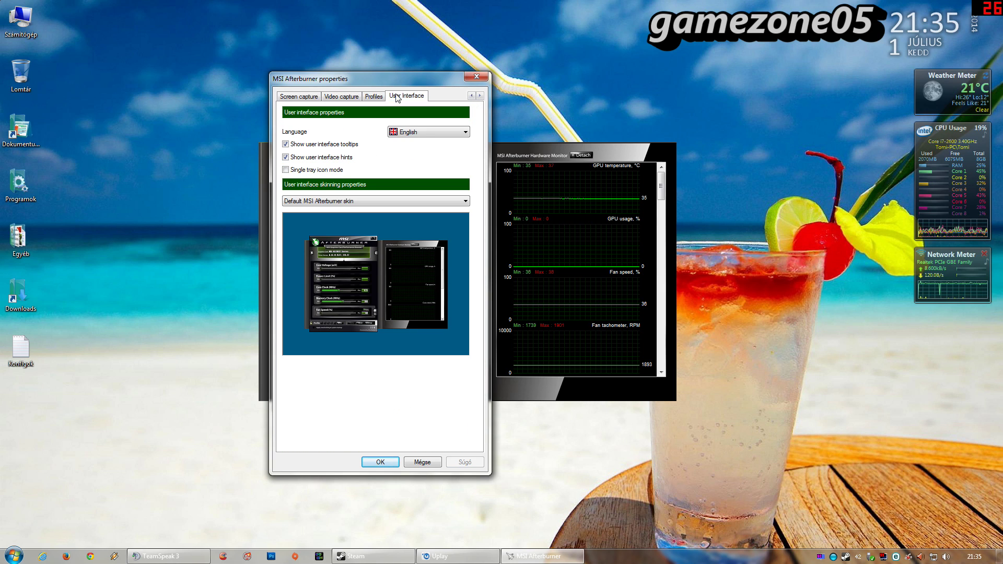
click(340, 201)
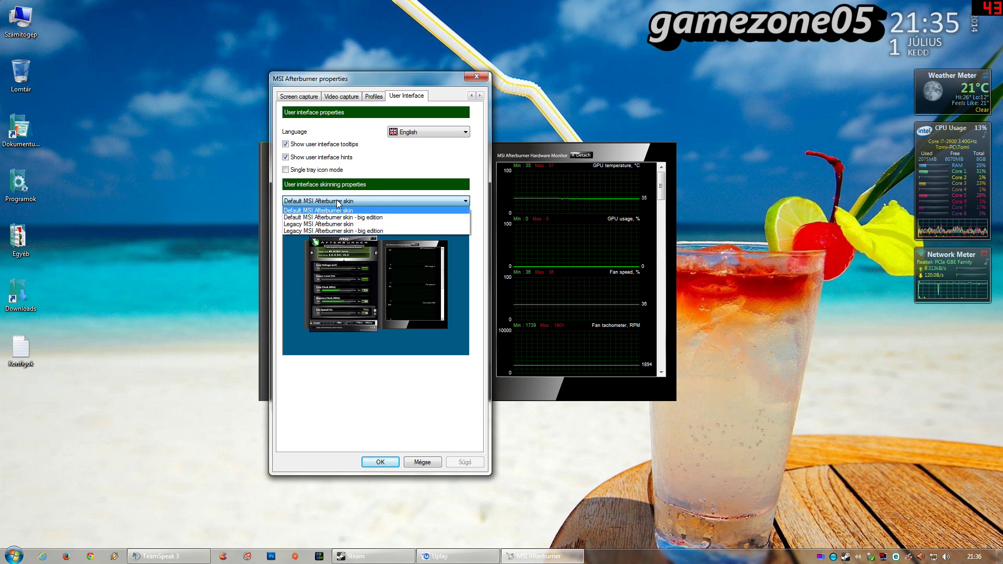
click(345, 201)
click(374, 97)
click(340, 97)
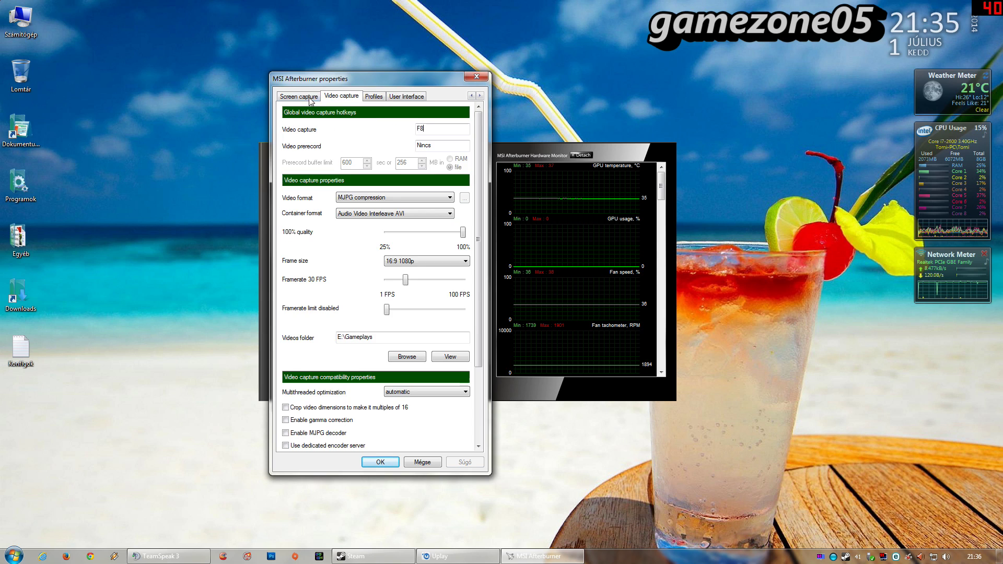
Step: Examine the screen capture hotkey and screenshot properties, then the On-Screen Display hotkeys and properties
click(305, 98)
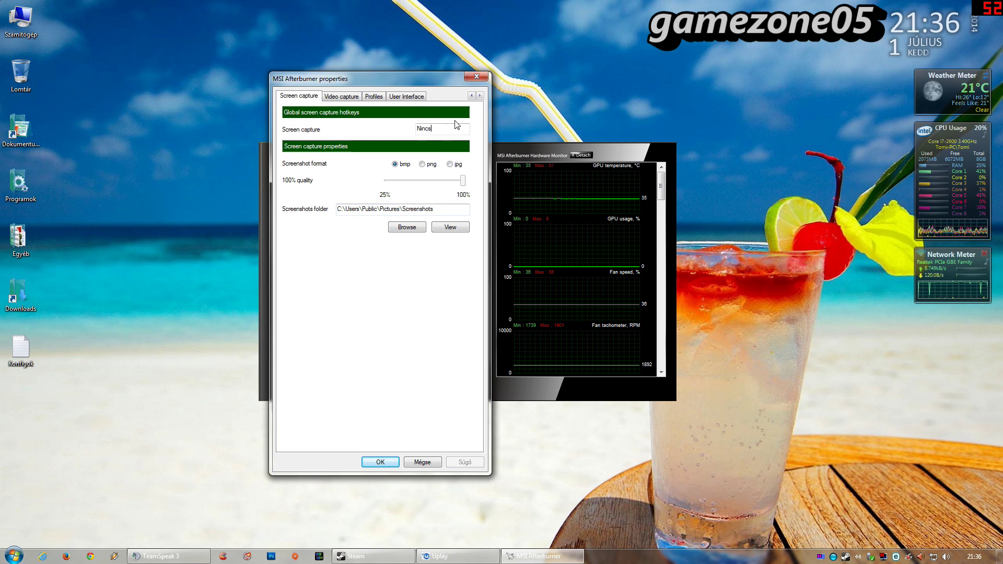
click(471, 97)
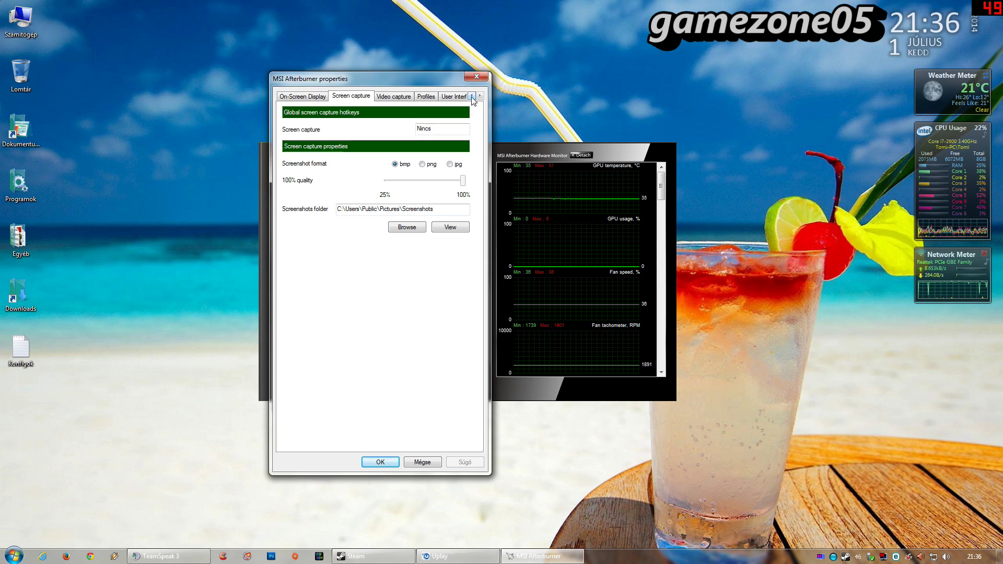
click(471, 97)
click(471, 96)
click(472, 97)
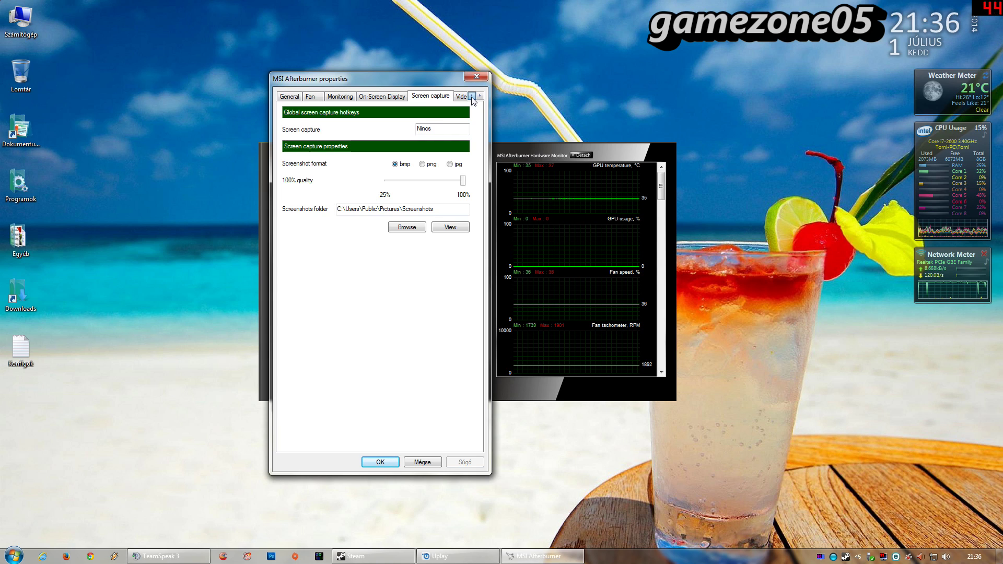
click(382, 97)
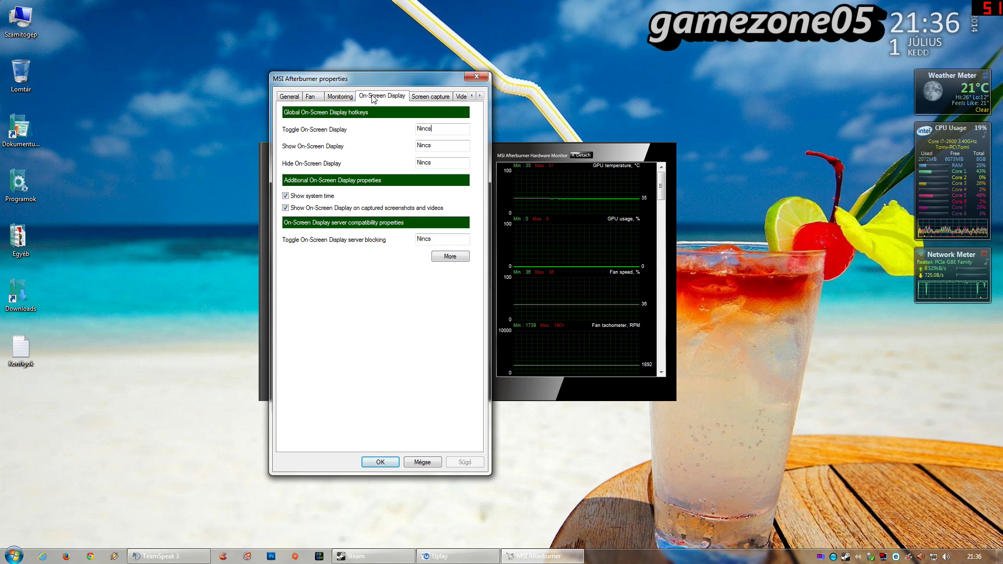
Step: Check the hardware monitoring and general properties, then accept the properties and minimize Afterburner
click(341, 96)
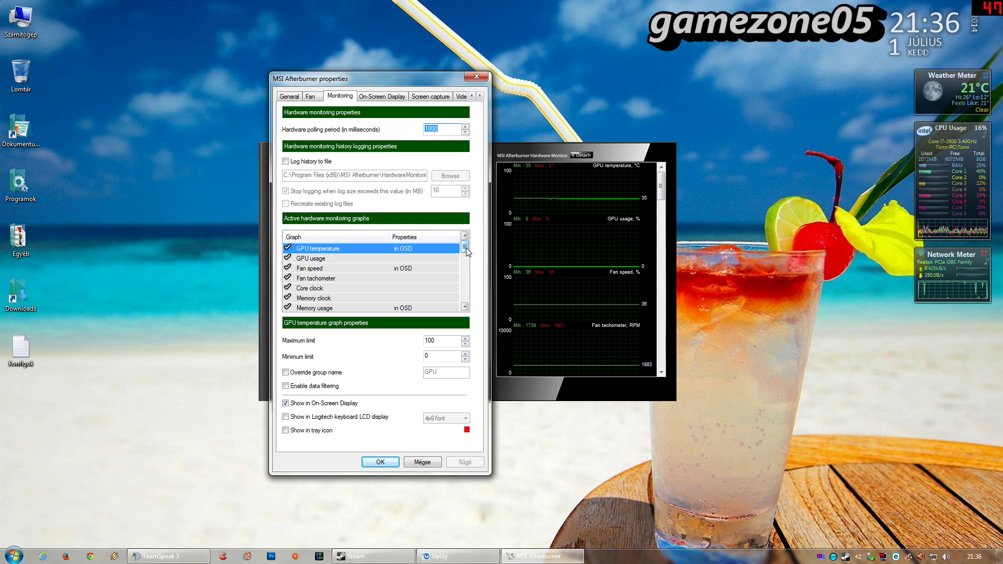
click(288, 96)
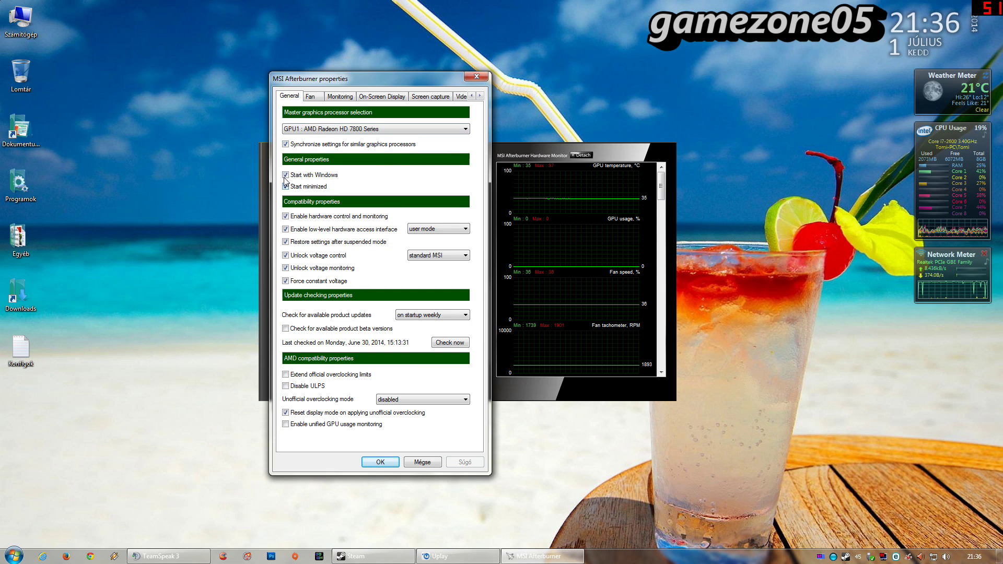
click(381, 462)
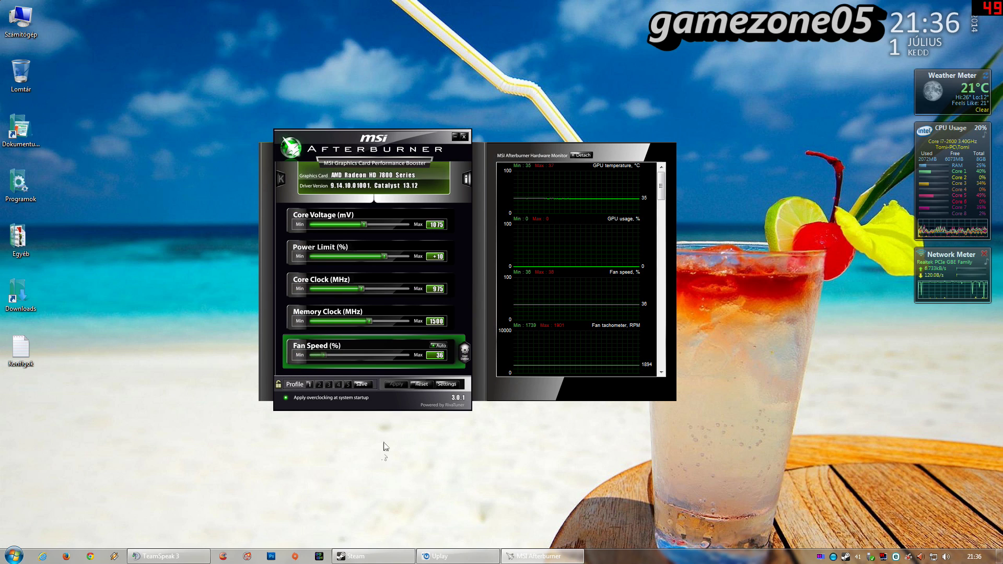
click(455, 138)
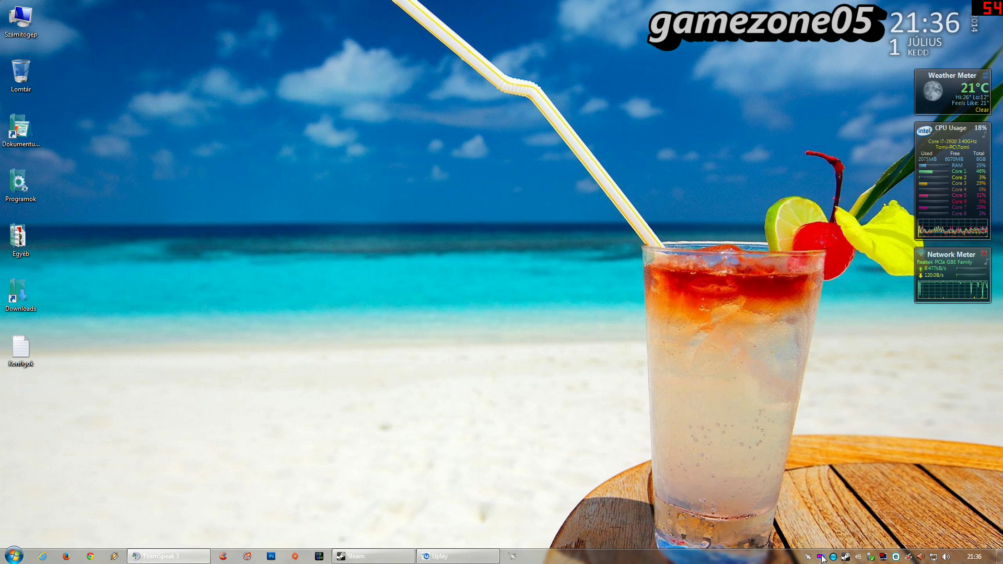
Step: Switch to RivaTuner Statistics Server and examine its On-Screen Display palette, zoom and own statistics settings for the Global profile
click(821, 557)
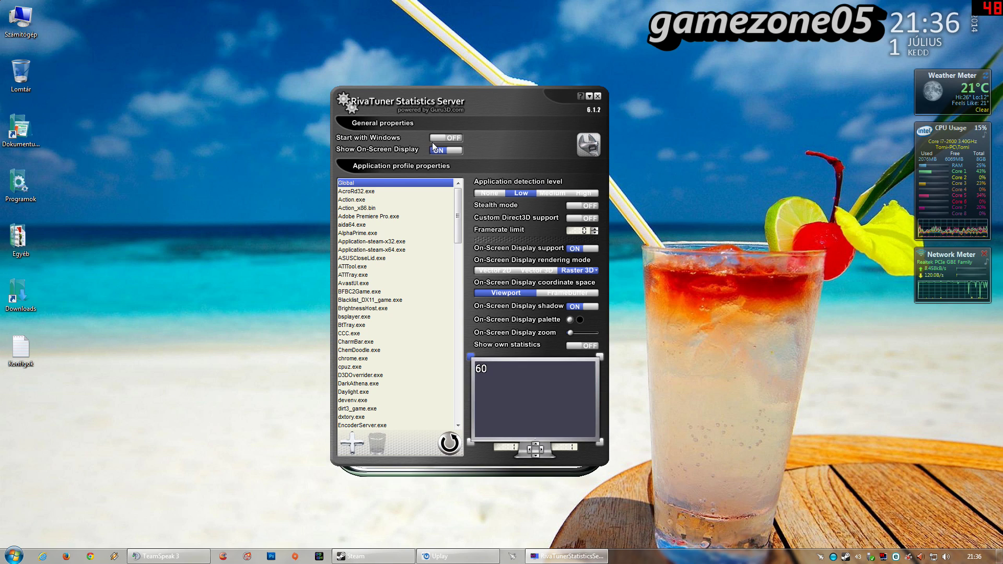
drag(492, 102, 478, 100)
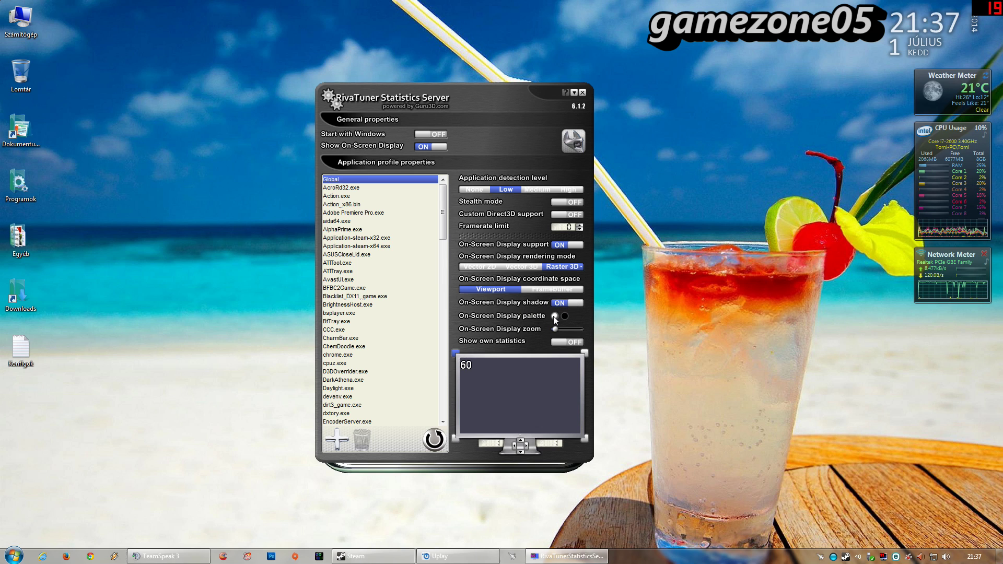
mouse_move(555, 317)
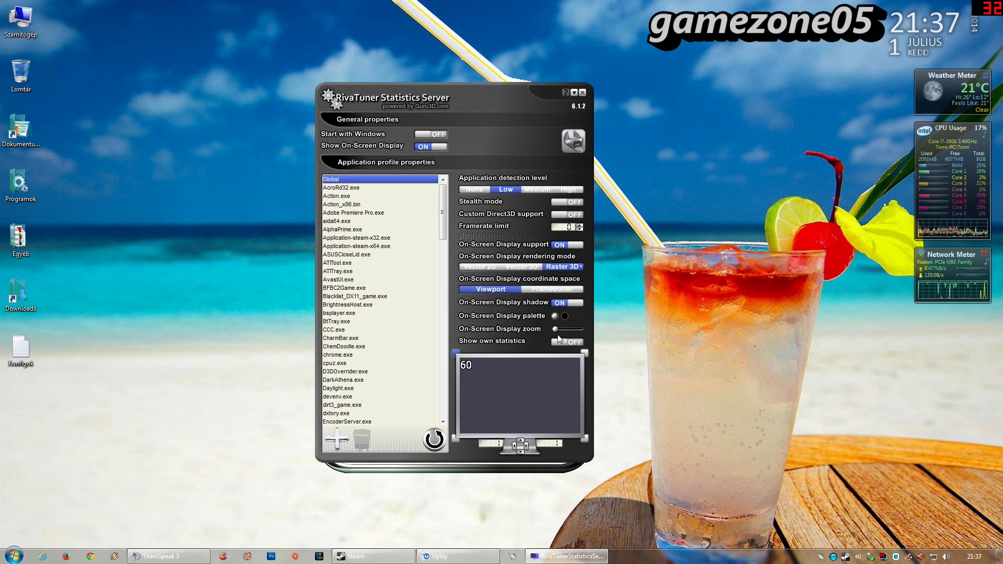
drag(555, 329, 556, 334)
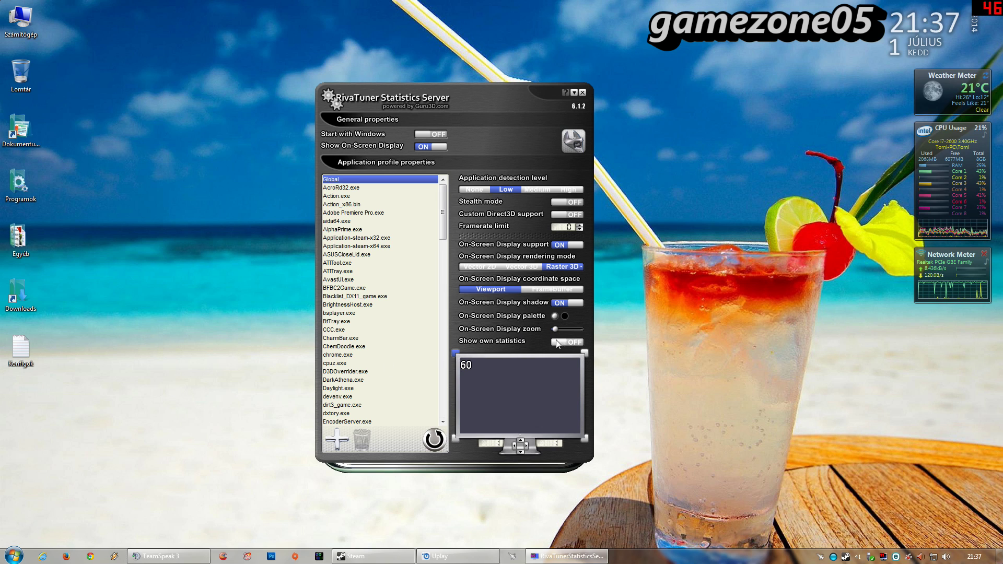
mouse_move(555, 348)
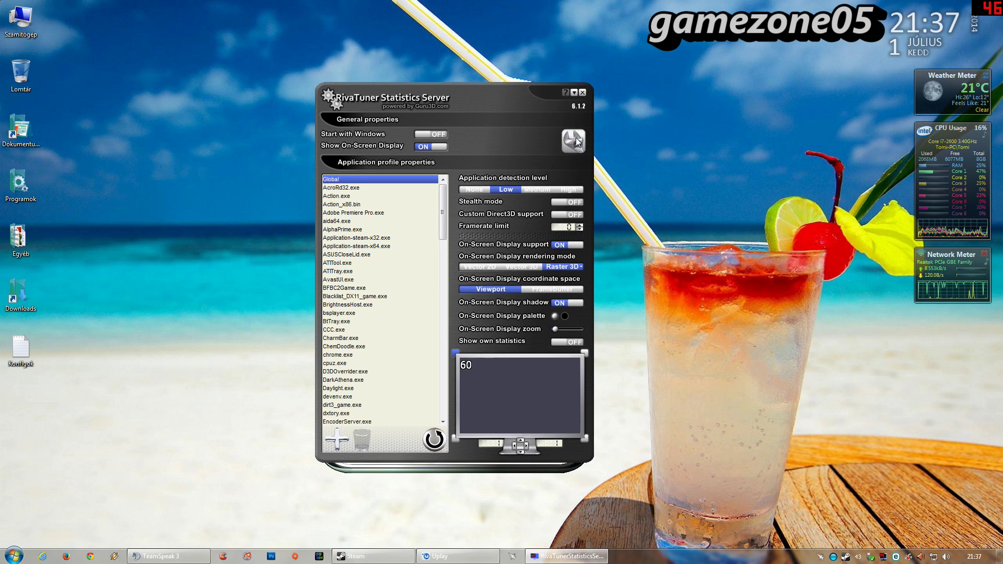
Step: Examine RivaTuner Statistics Server's general and user interface properties, then close them and minimize the window
click(574, 141)
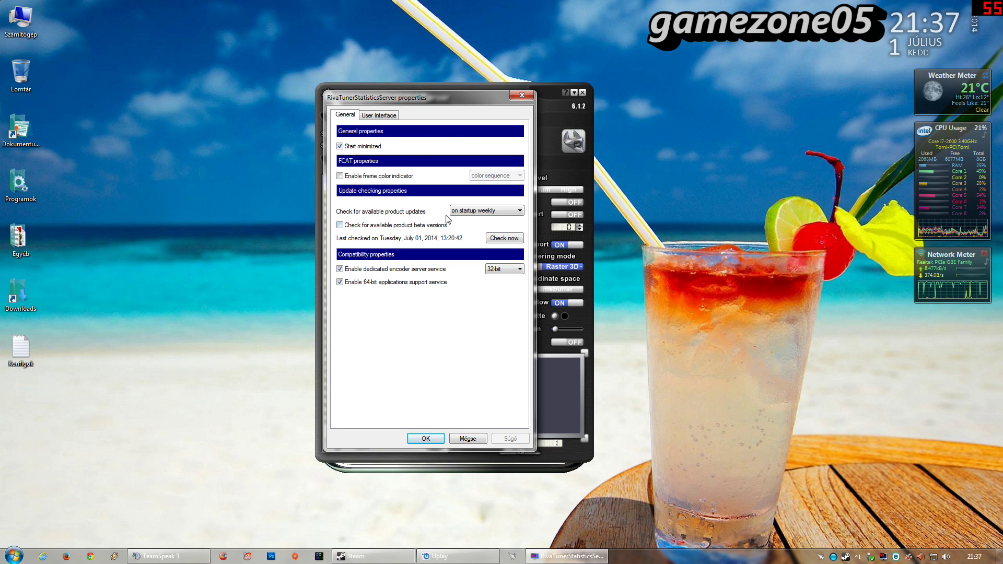
click(379, 115)
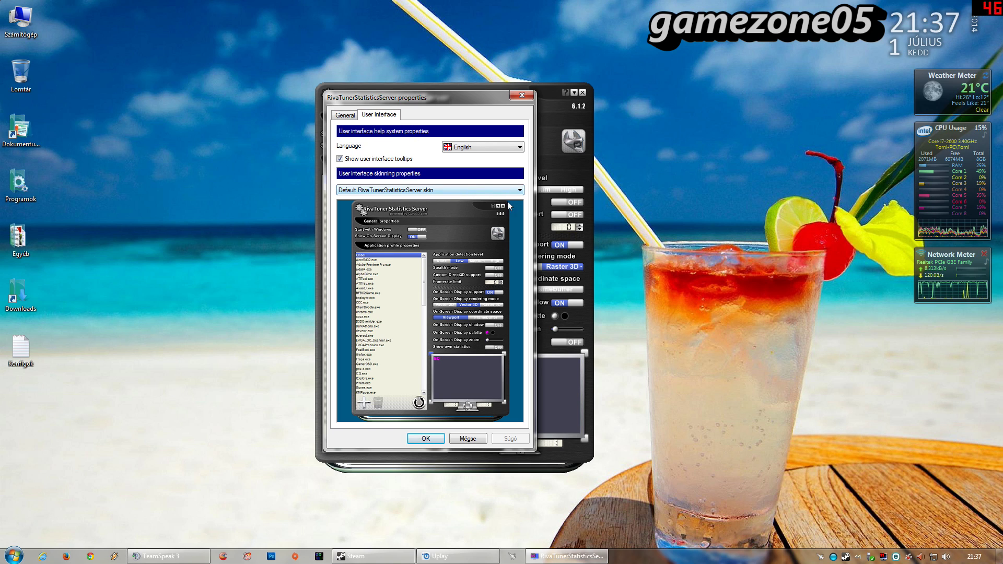
click(515, 97)
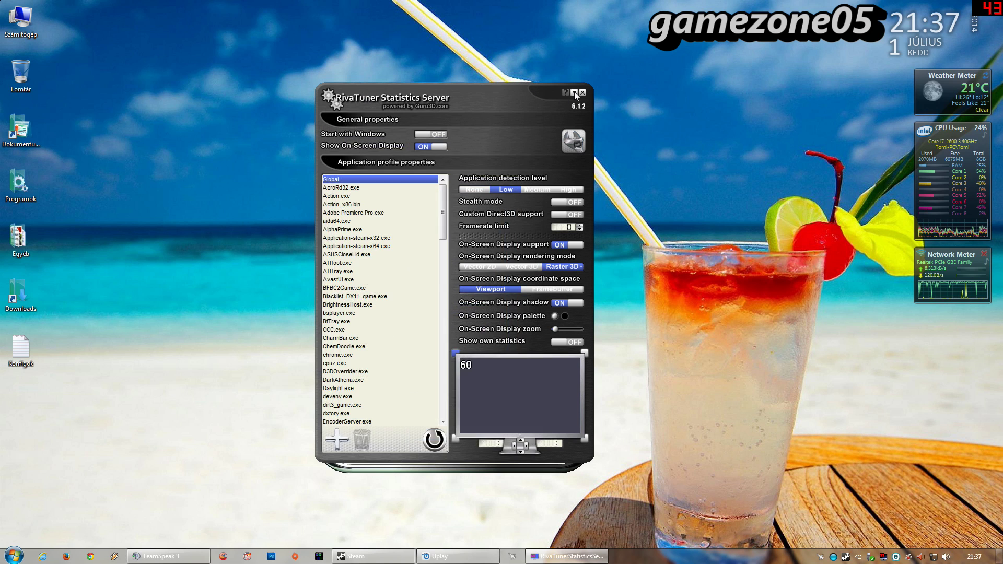
click(575, 92)
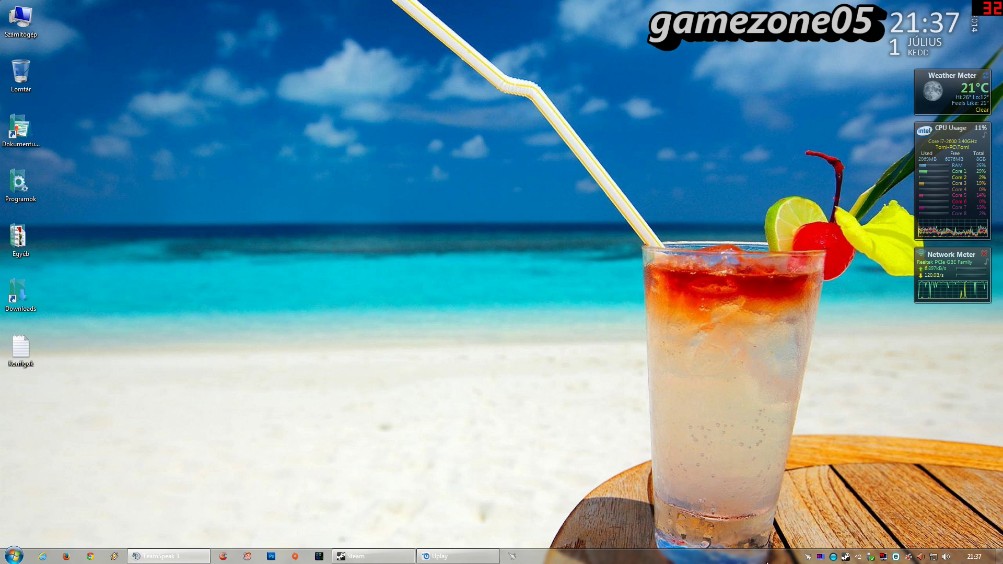
Step: Switch back to MSI Afterburner to review its main clock, voltage and fan controls, then minimize it
click(808, 557)
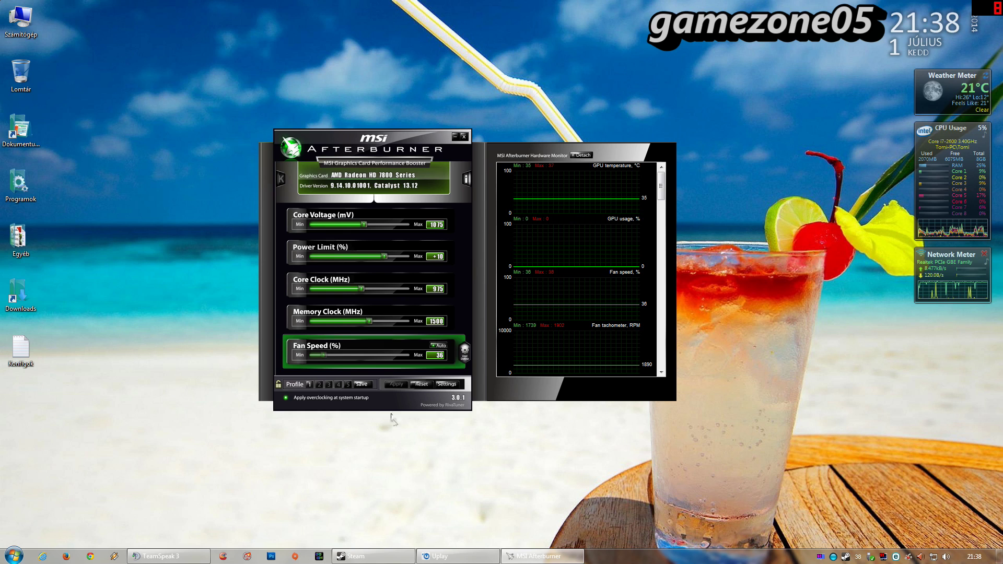
mouse_move(362, 289)
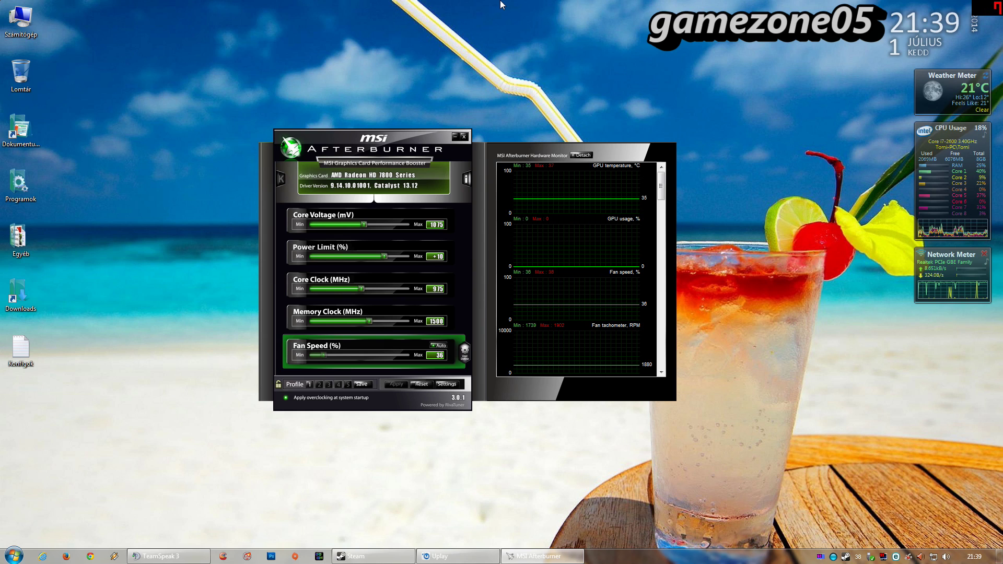
click(456, 137)
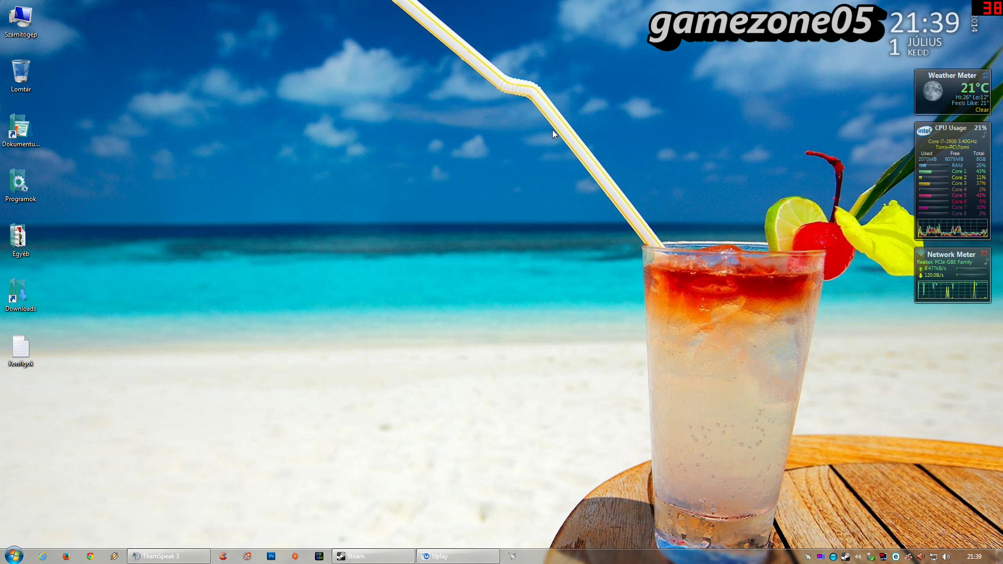